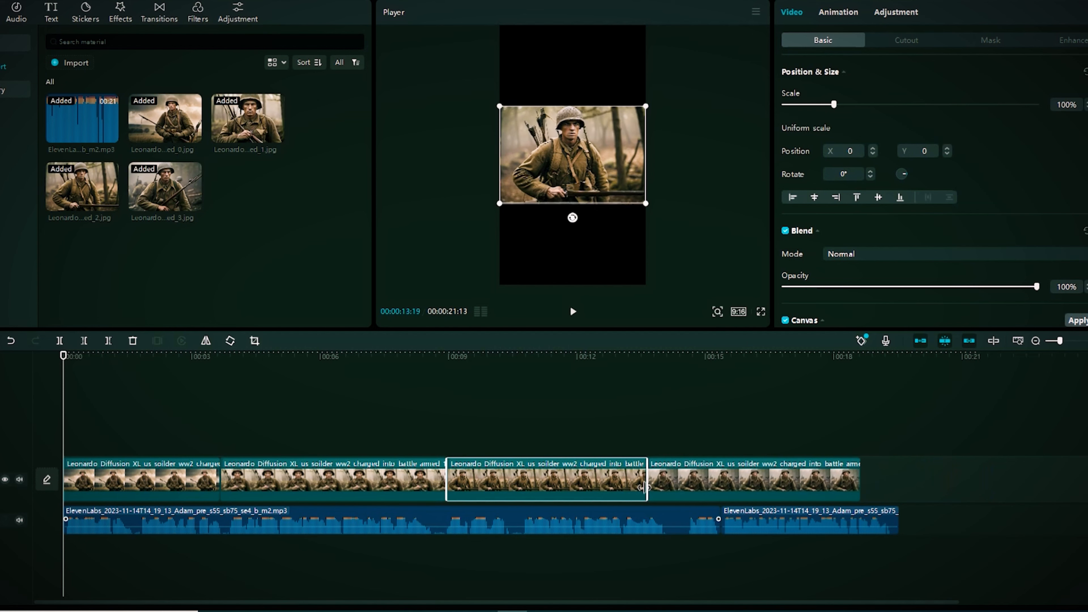
- Extend the last image clip to the end of the voiceover, and enlarge the first image to 266% at X -558 to fill the frame
drag(860, 483, 900, 484)
drag(134, 362, 125, 364)
click(657, 207)
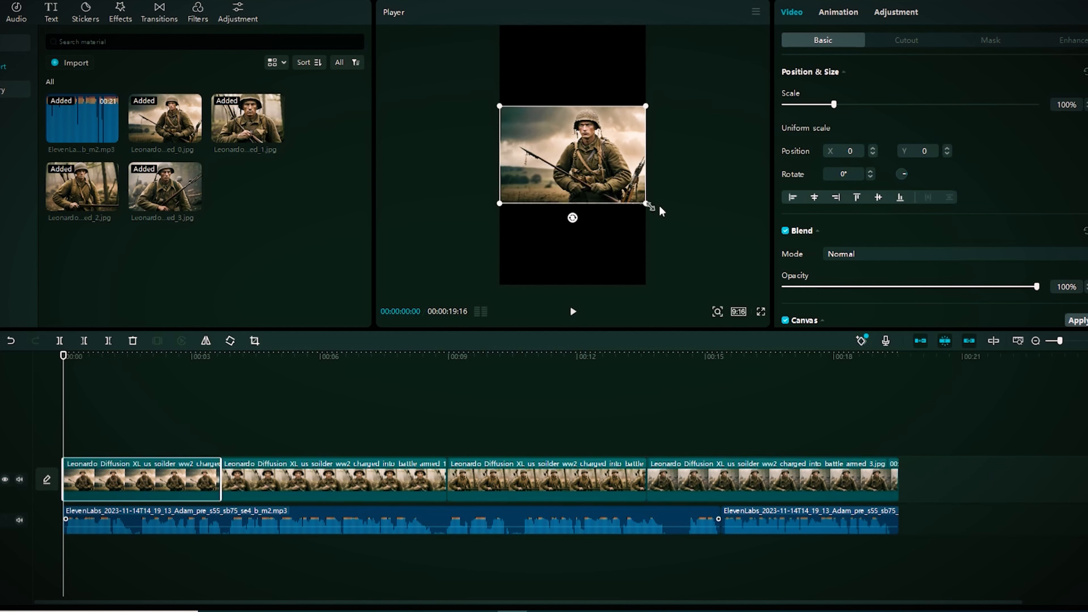
drag(656, 207, 821, 343)
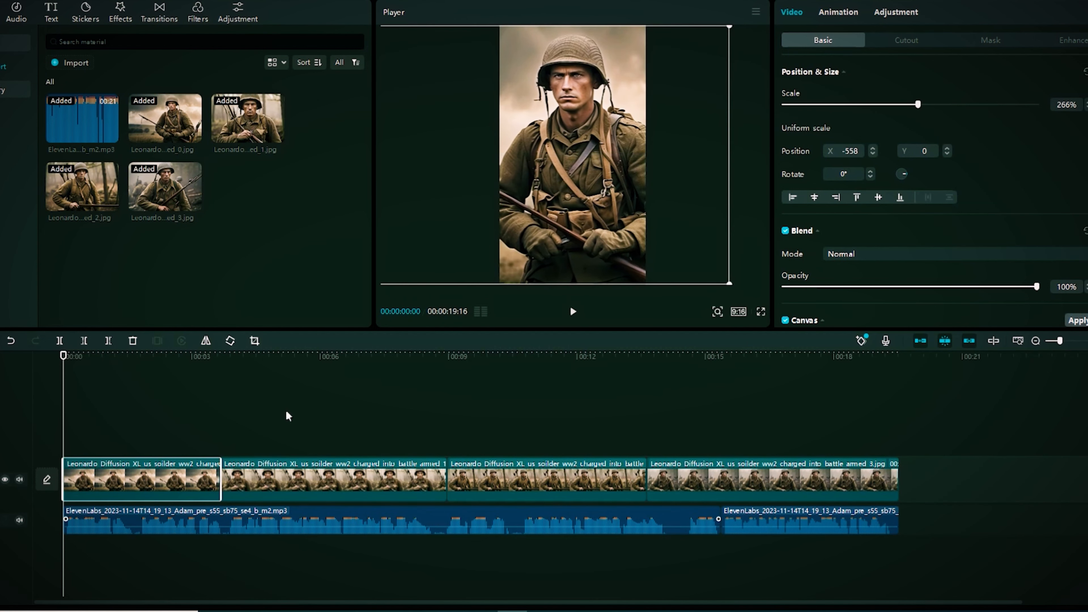
- Enlarge the second and third image clips to fill the vertical frame, scaling the third to 266%
click(286, 480)
drag(498, 226, 364, 383)
click(498, 399)
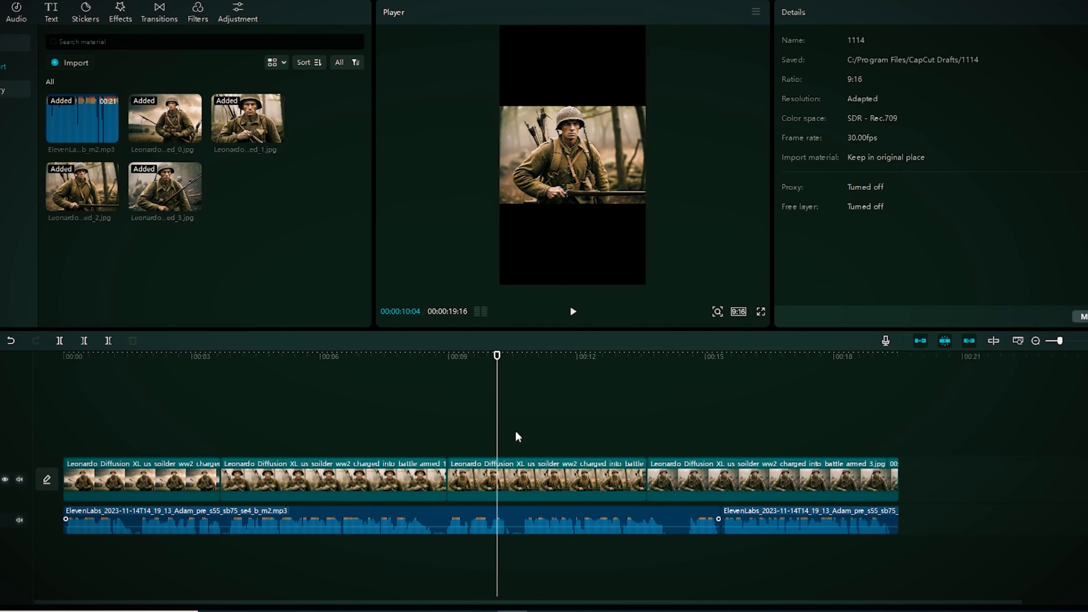
click(517, 478)
drag(502, 203, 398, 418)
- Enlarge the fourth image clip to fill the 9:16 frame and play the video from the start
click(682, 478)
click(687, 372)
click(505, 200)
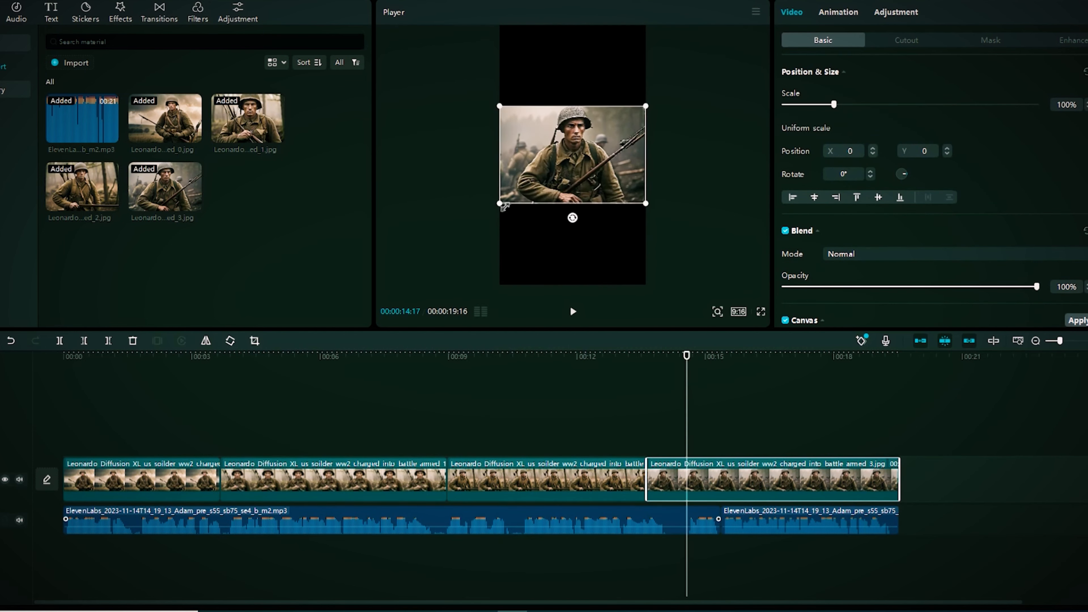
drag(501, 204, 405, 421)
drag(687, 368, 64, 375)
key(space)
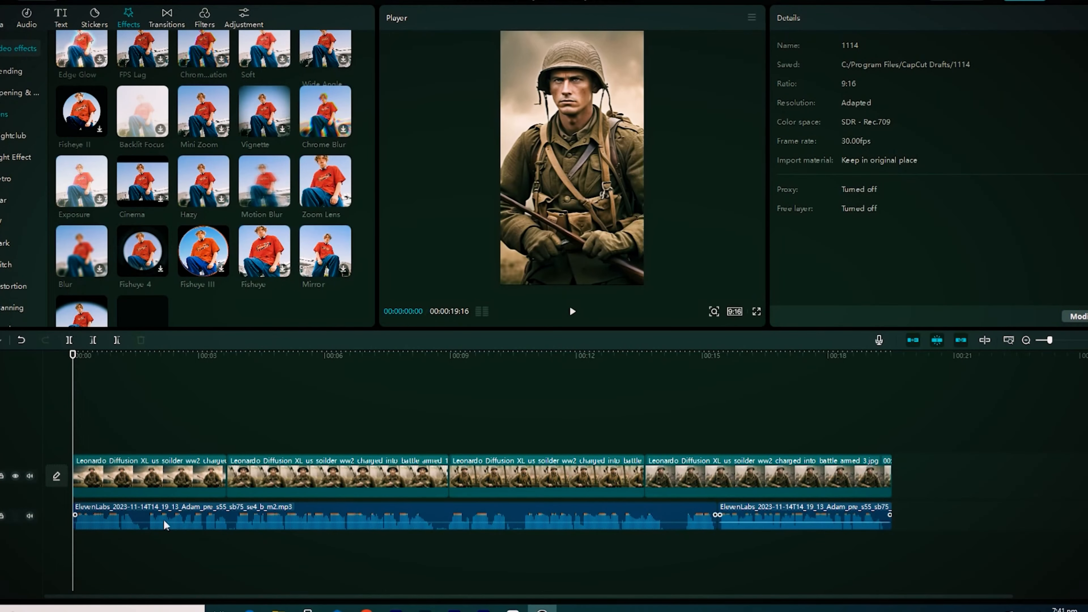
- Add the Zoom Lens effect over the first image clip with range 9 and speed 7, and preview it
click(133, 475)
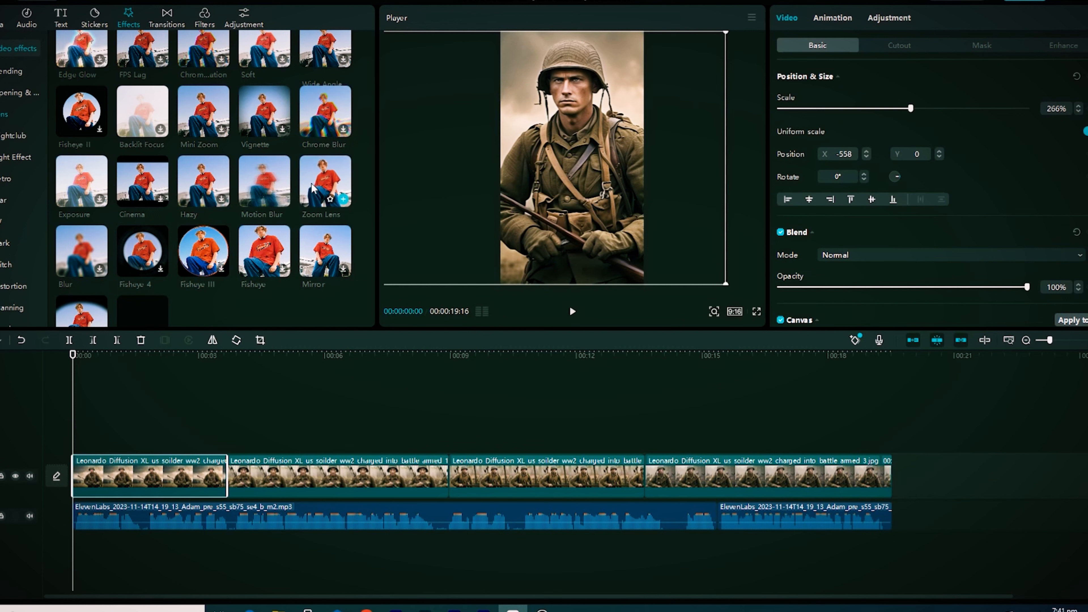
drag(321, 185, 72, 448)
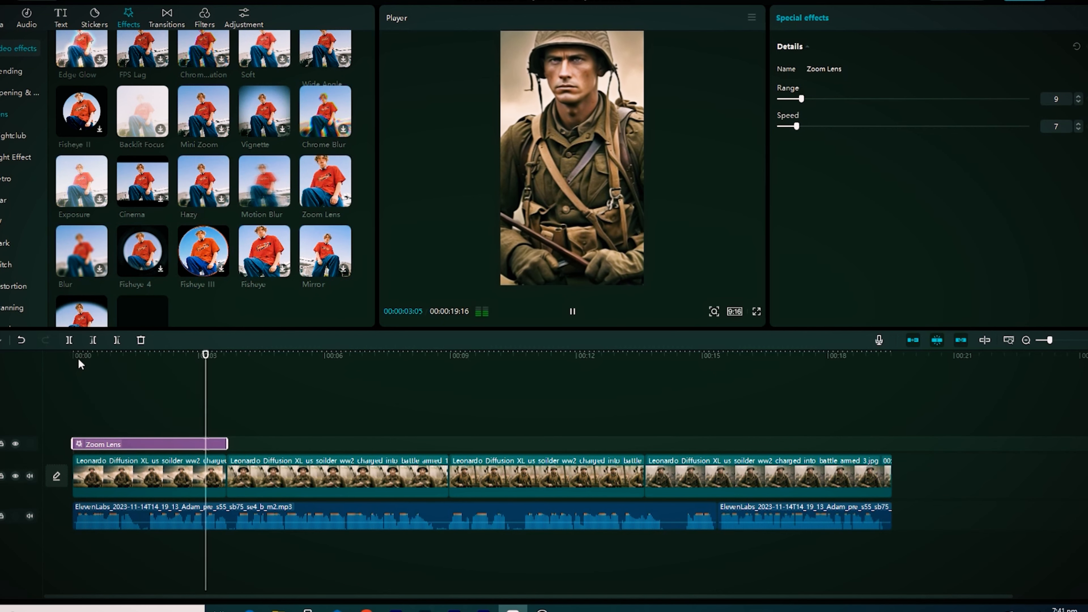
key(space)
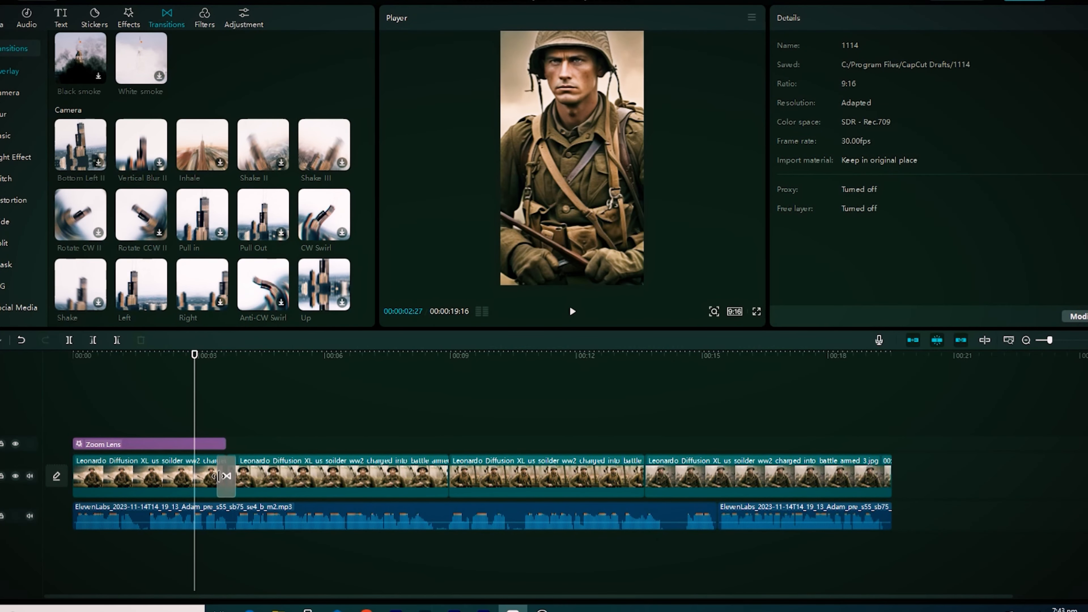
- Adjust the duration of the Left transition between the first and second image clips and play back the result
click(220, 476)
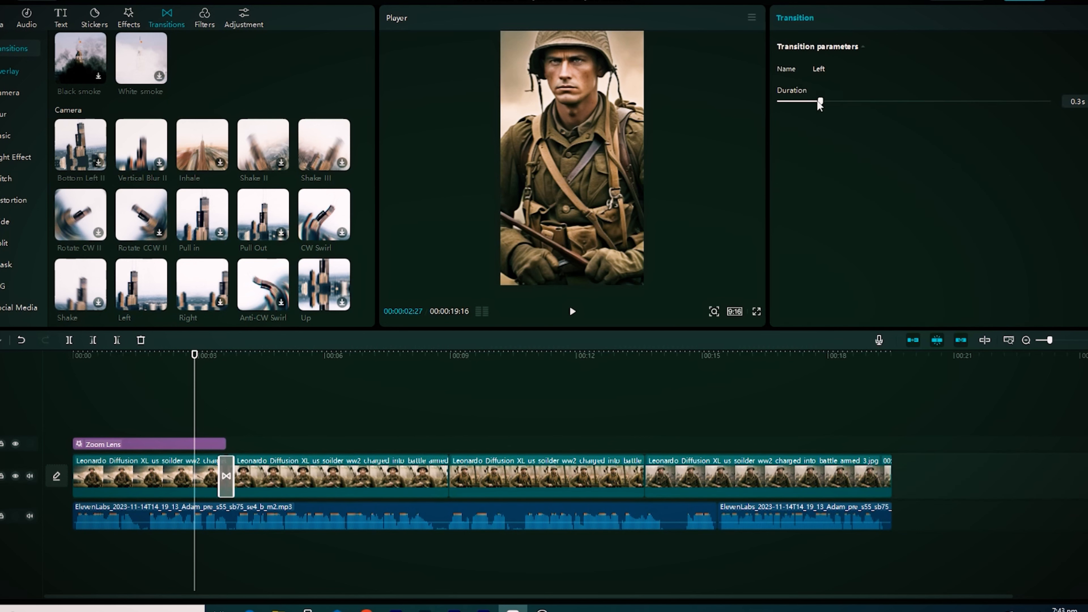
key(space)
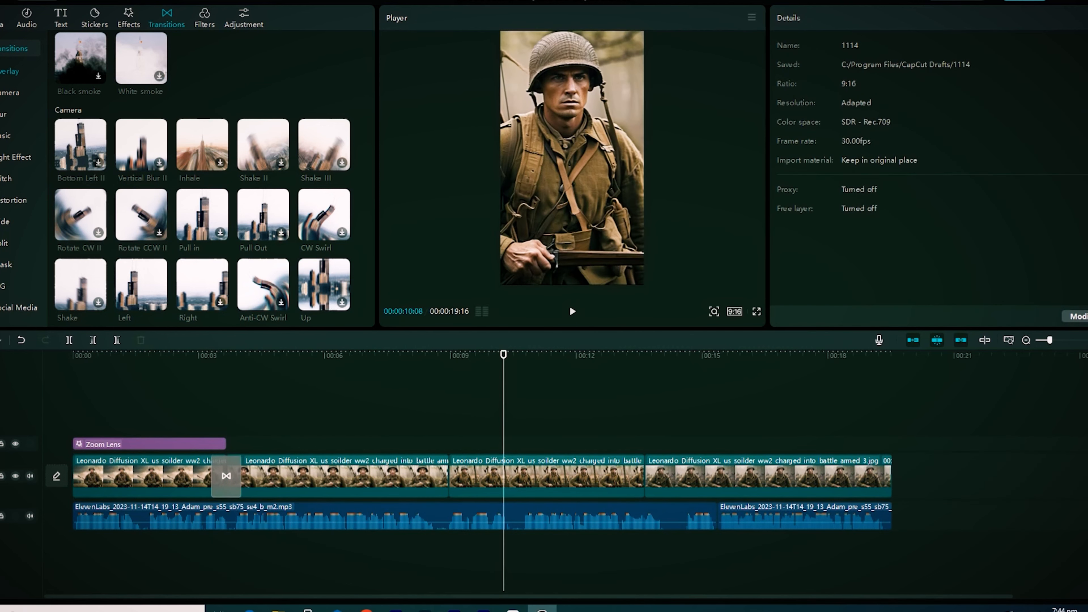
- Apply the Pendulum 1 combo animation to the third image clip and a distortion-stretch combo animation to the fourth
click(550, 489)
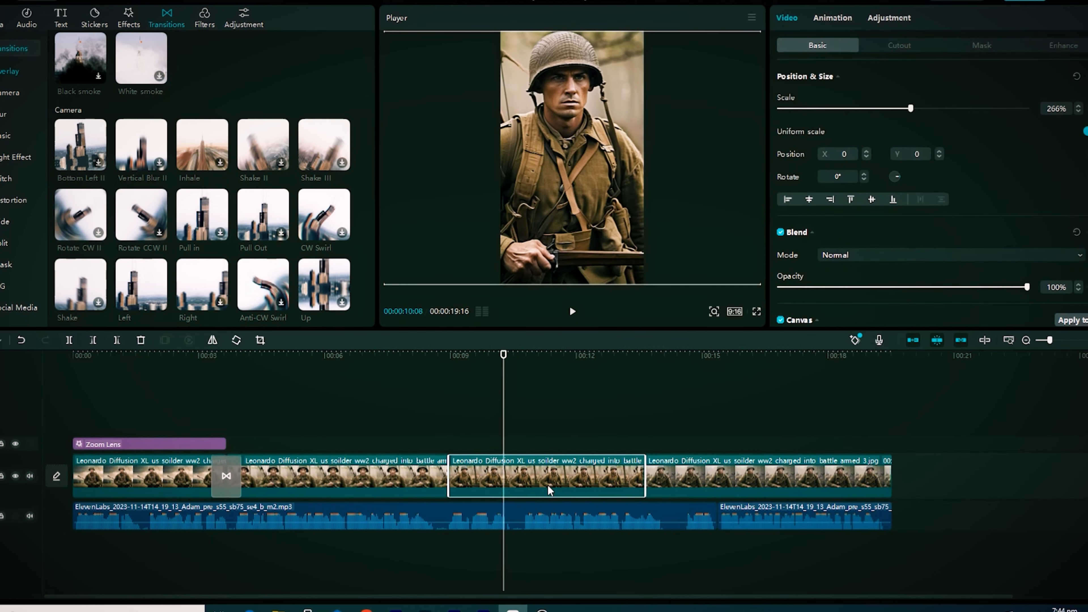
click(833, 18)
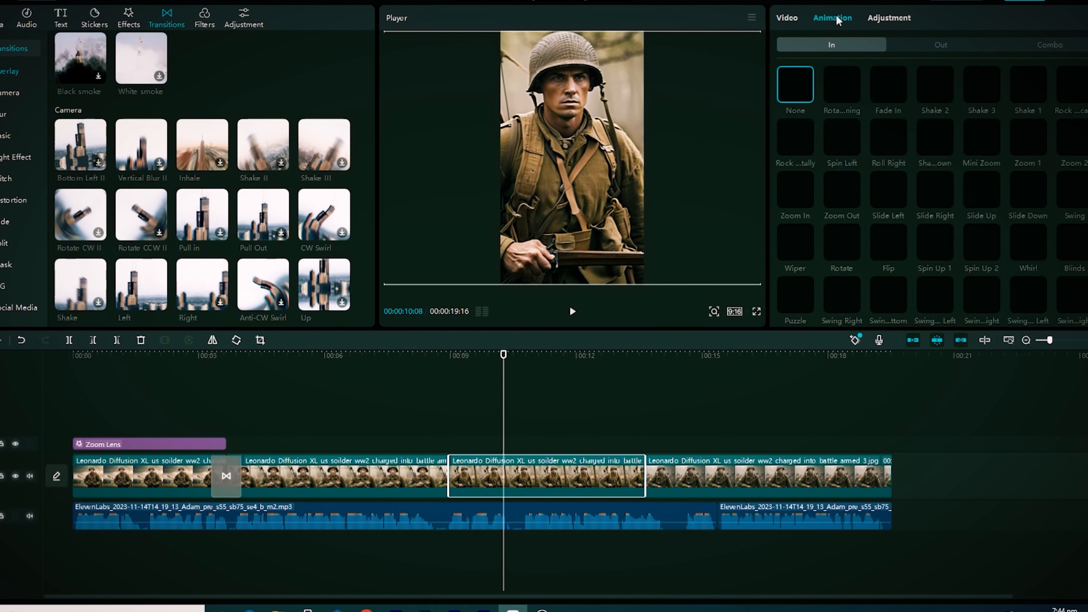
click(1047, 47)
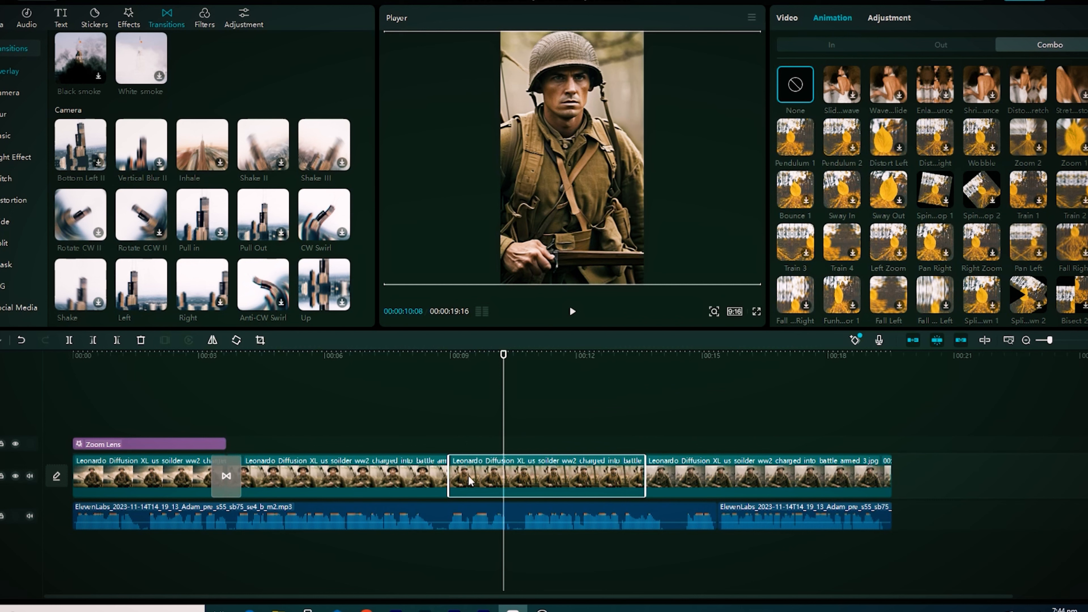
click(795, 137)
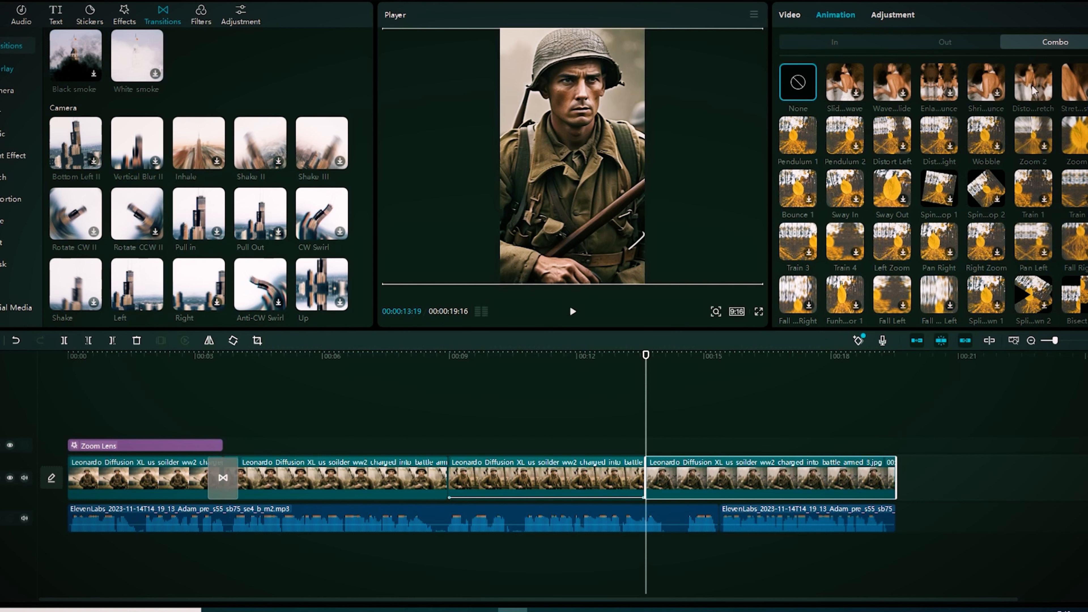
click(1038, 90)
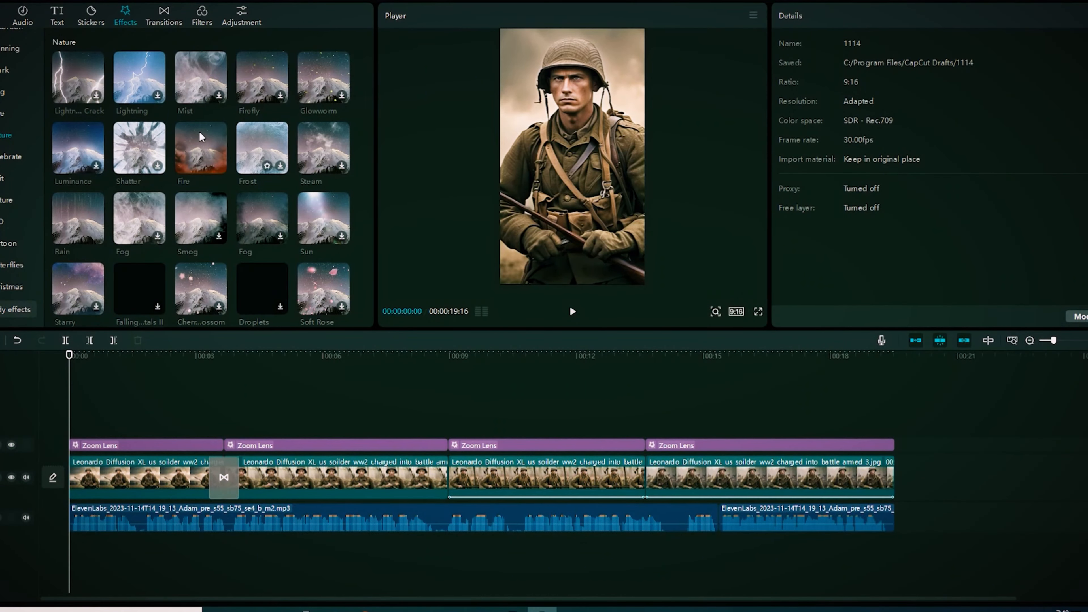
- Add the Fire effect on a new track above the first Zoom Lens effect and extend it to the first clip's end
mouse_move(202, 156)
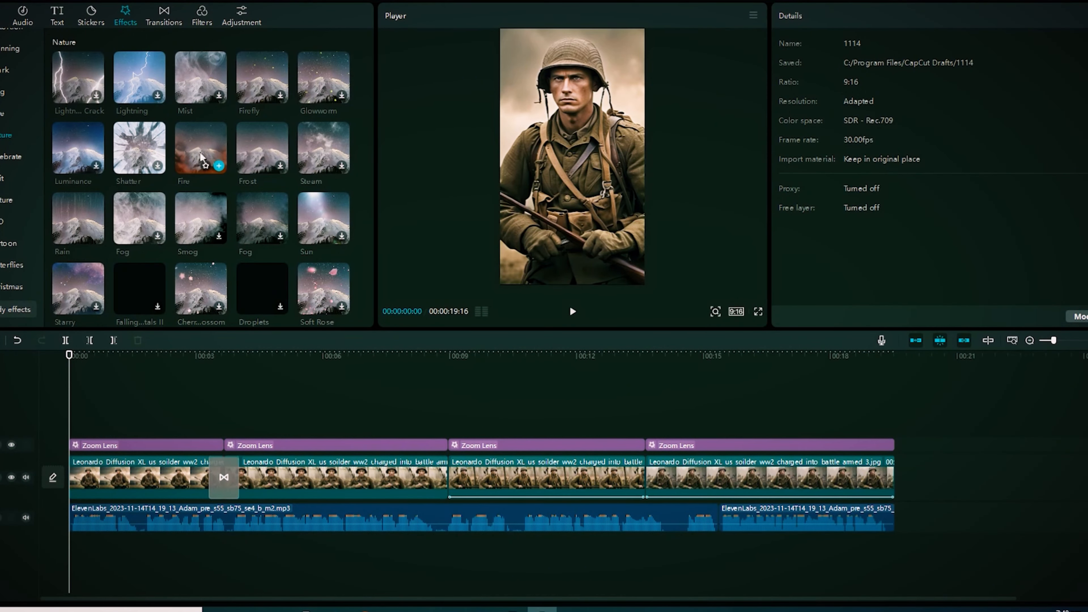
drag(208, 145, 63, 428)
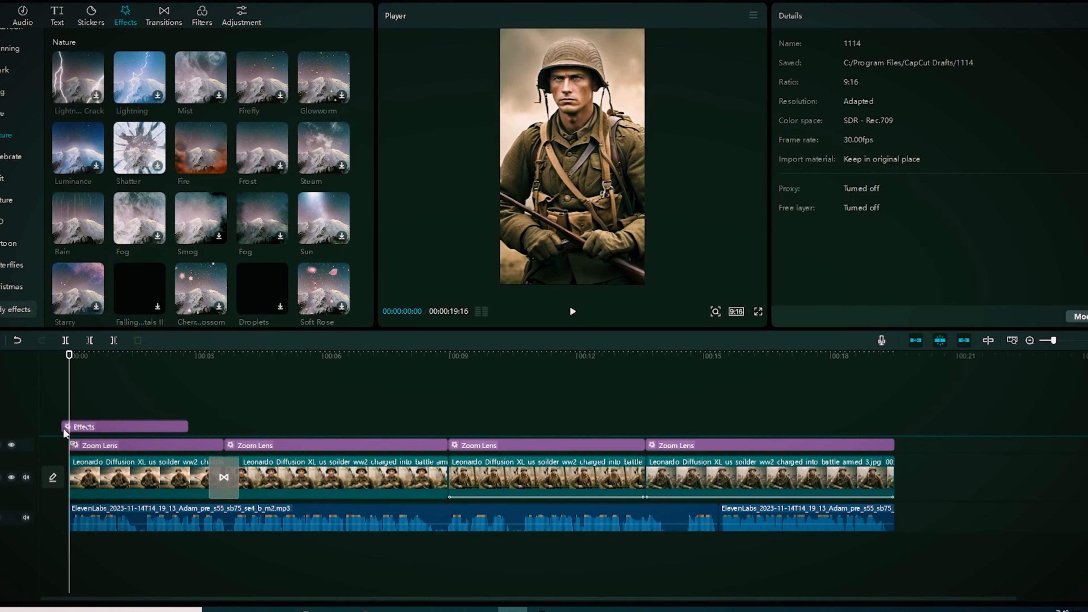
drag(195, 424, 224, 428)
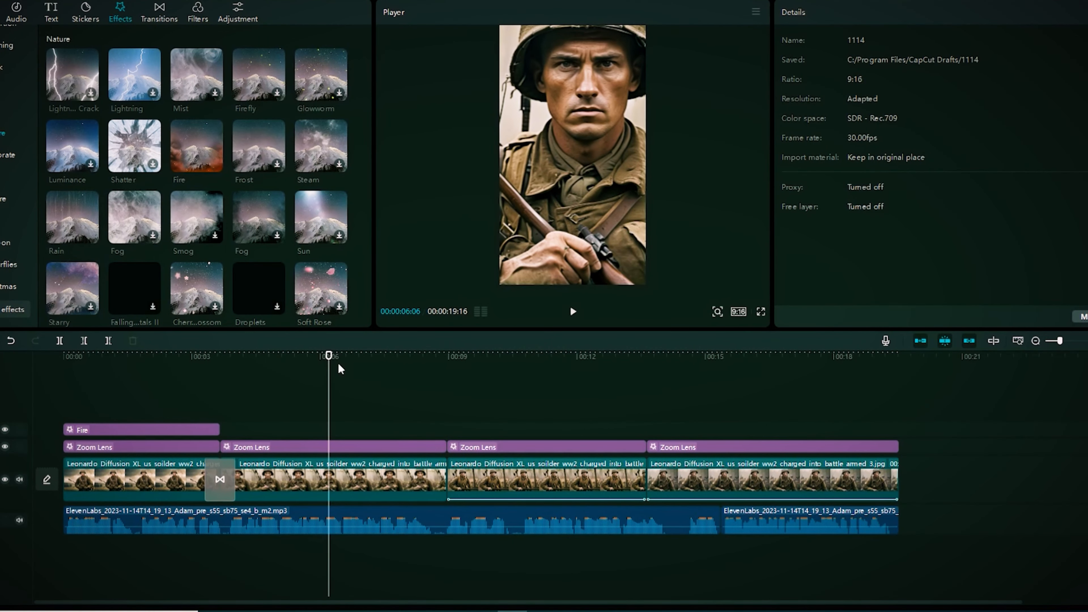
- Add the Rain effect after Fire, extend it to the second clip's end, and adjust its speed and atmosphere
drag(329, 356, 259, 356)
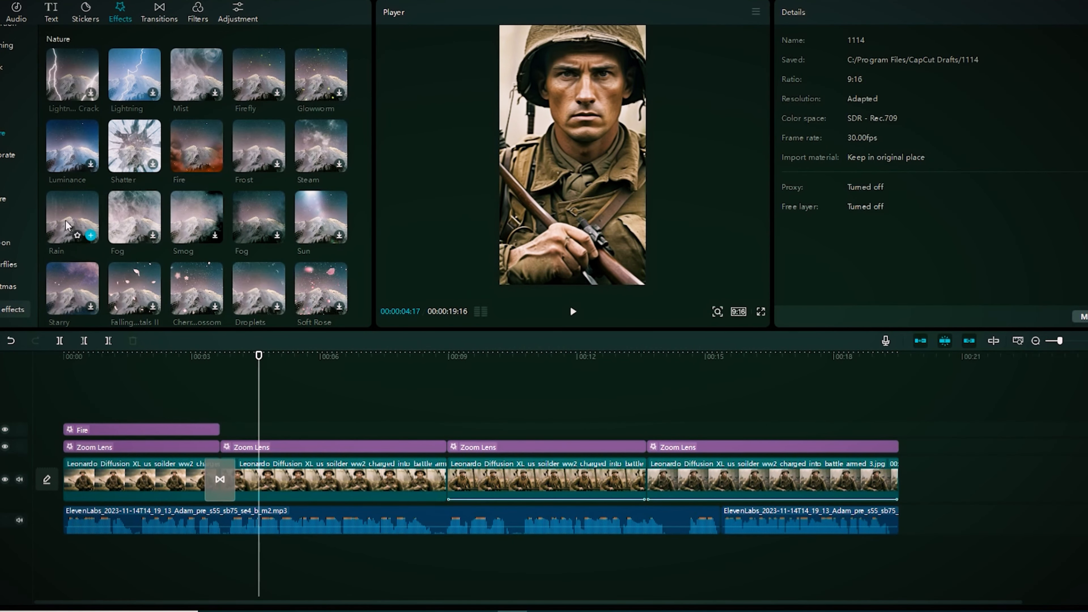
drag(66, 225, 311, 431)
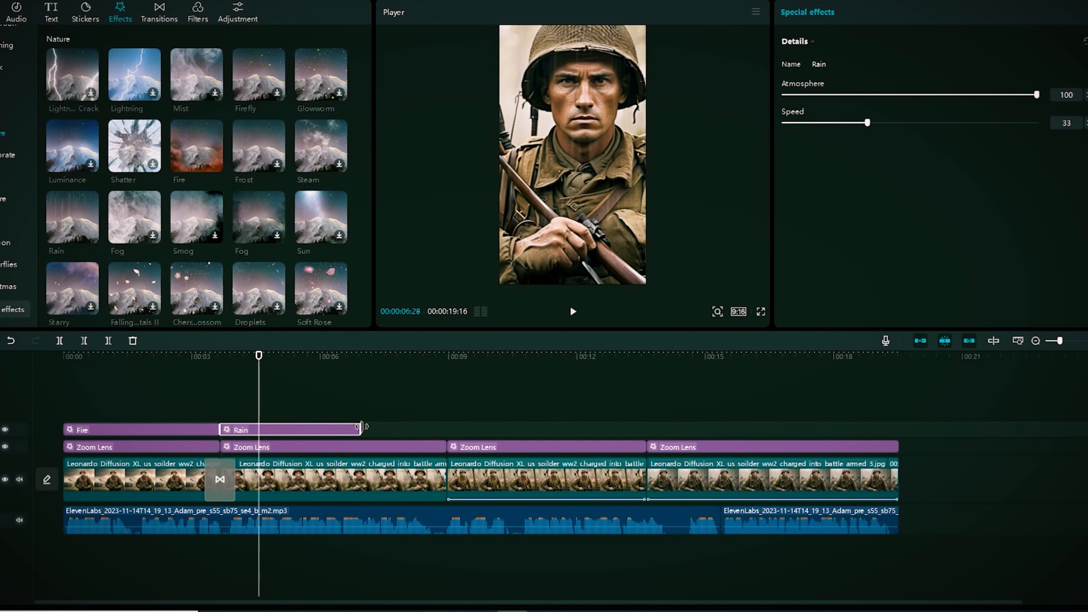
drag(865, 130, 878, 123)
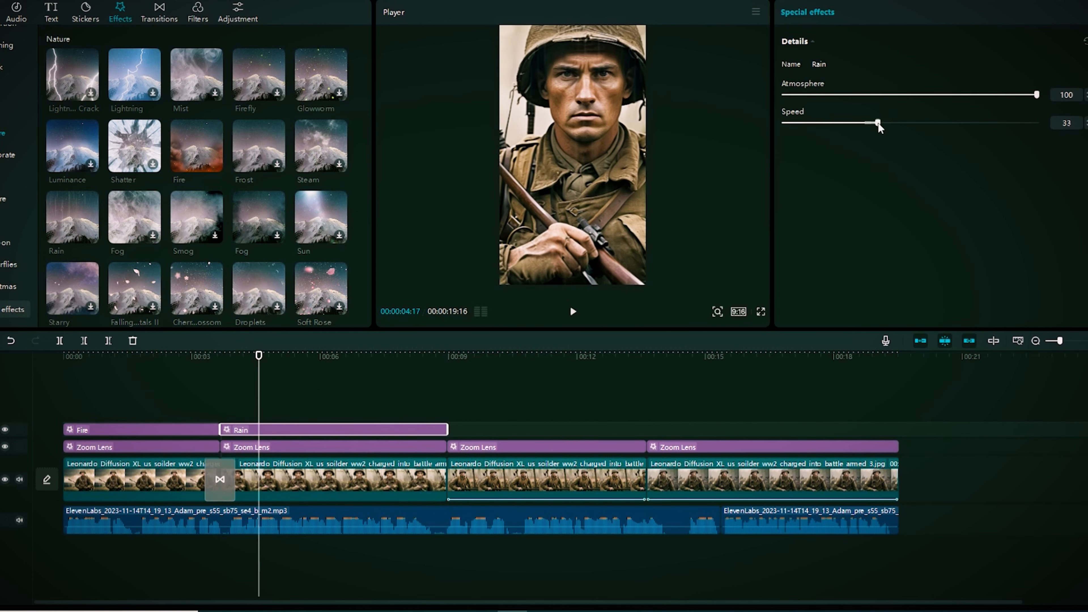
click(1018, 94)
click(188, 358)
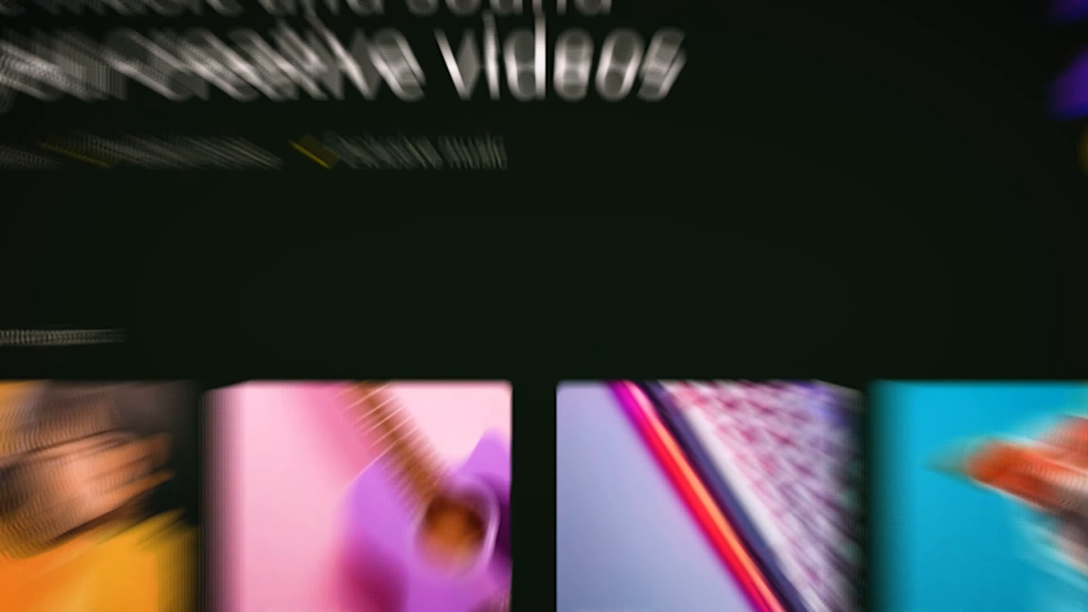
- Browse the tracks on the Tunetank website and the YouTube results for no-copyright music
scroll(544, 300, down, 10)
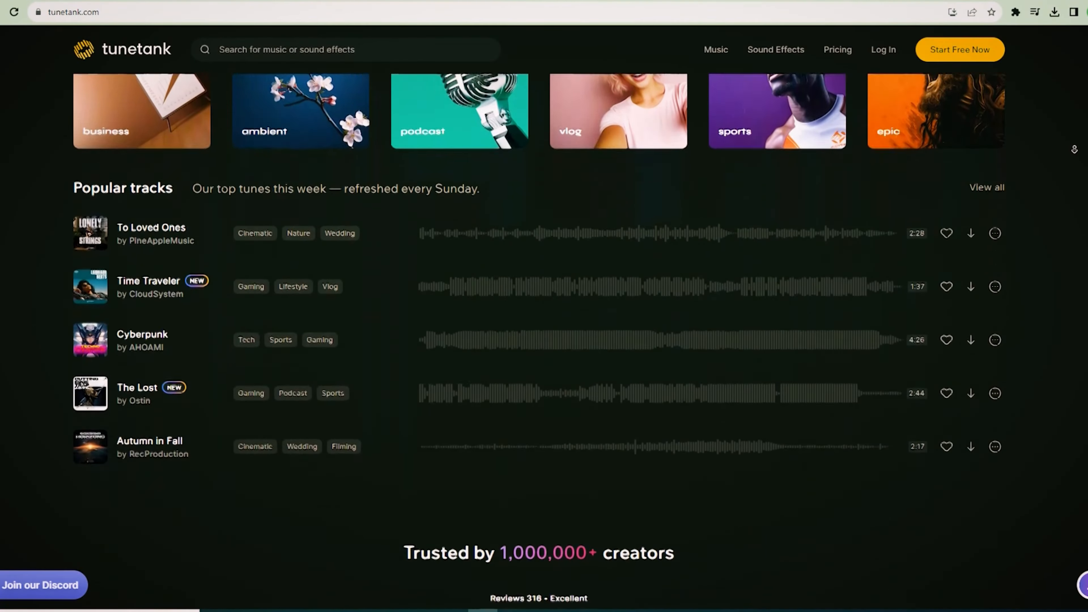
scroll(1075, 149, down, 15)
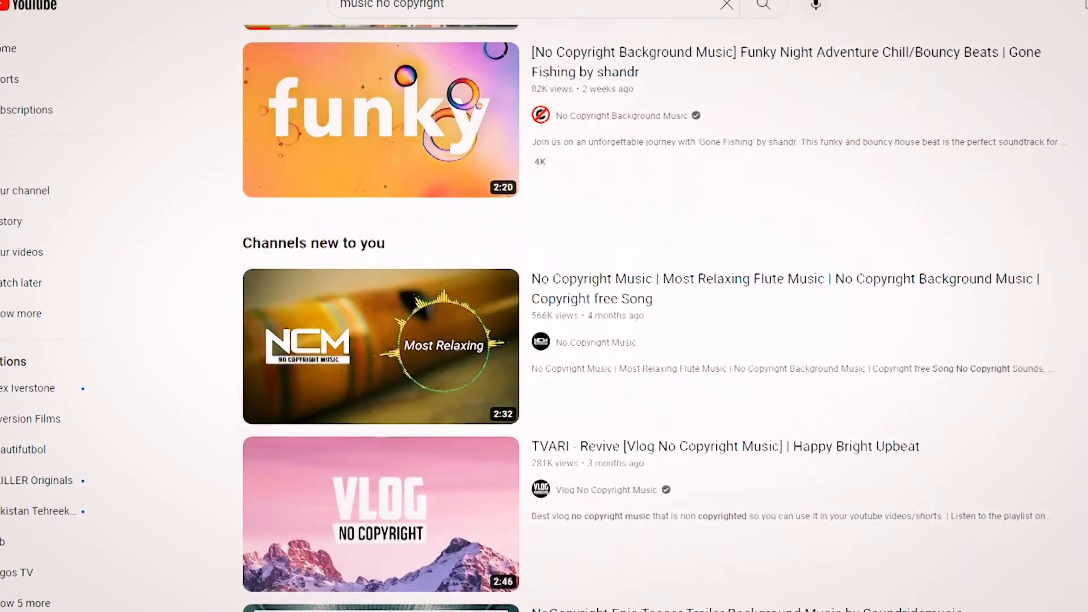
scroll(544, 300, down, 6)
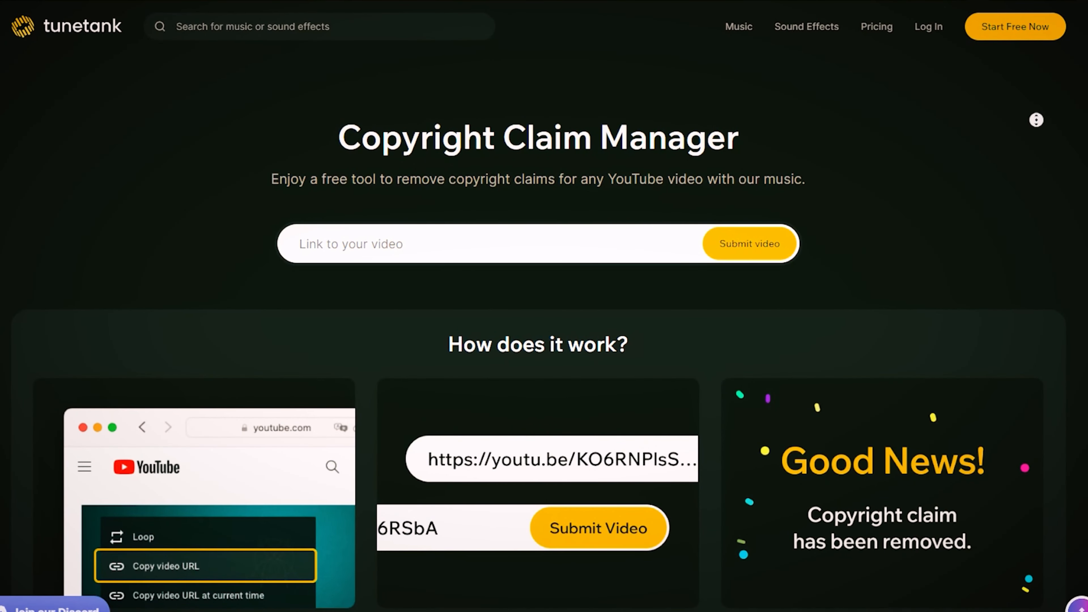
- Read how Tunetank's Copyright Claim Manager works, including its frequently asked questions
scroll(1036, 120, down, 5)
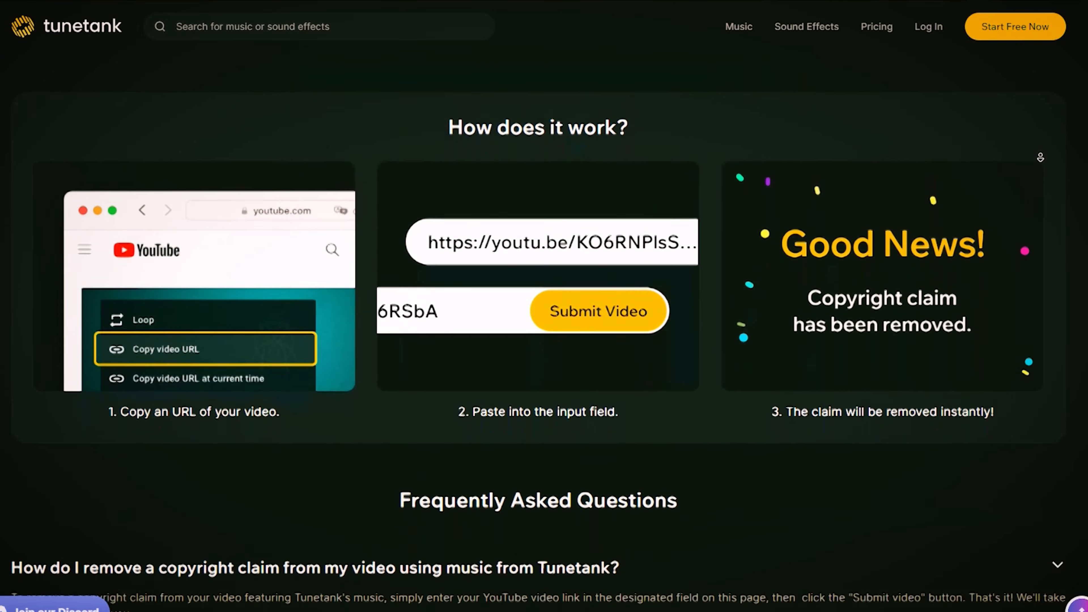
scroll(1040, 157, down, 8)
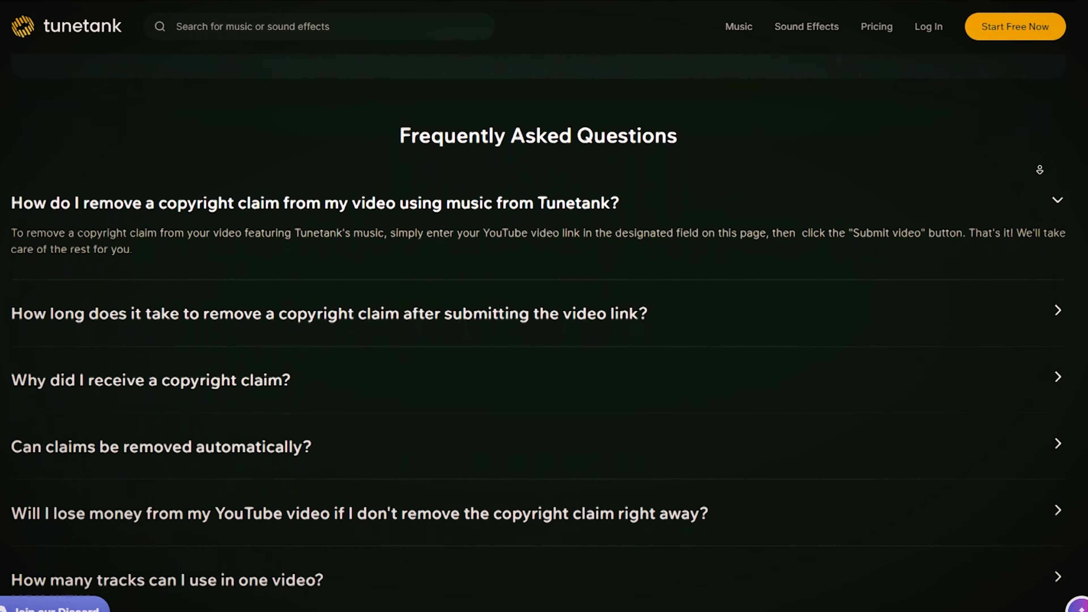
scroll(1040, 169, down, 7)
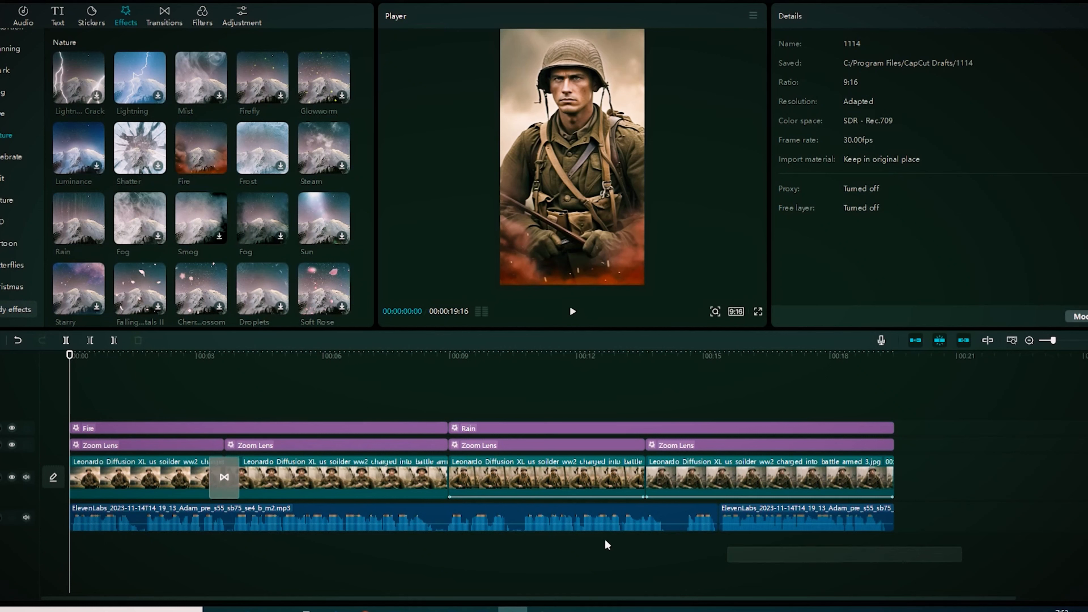
- Back in CapCut, generate English auto captions from both voiceover audio clips and scrub the timeline to about 2:23 to check them
click(256, 523)
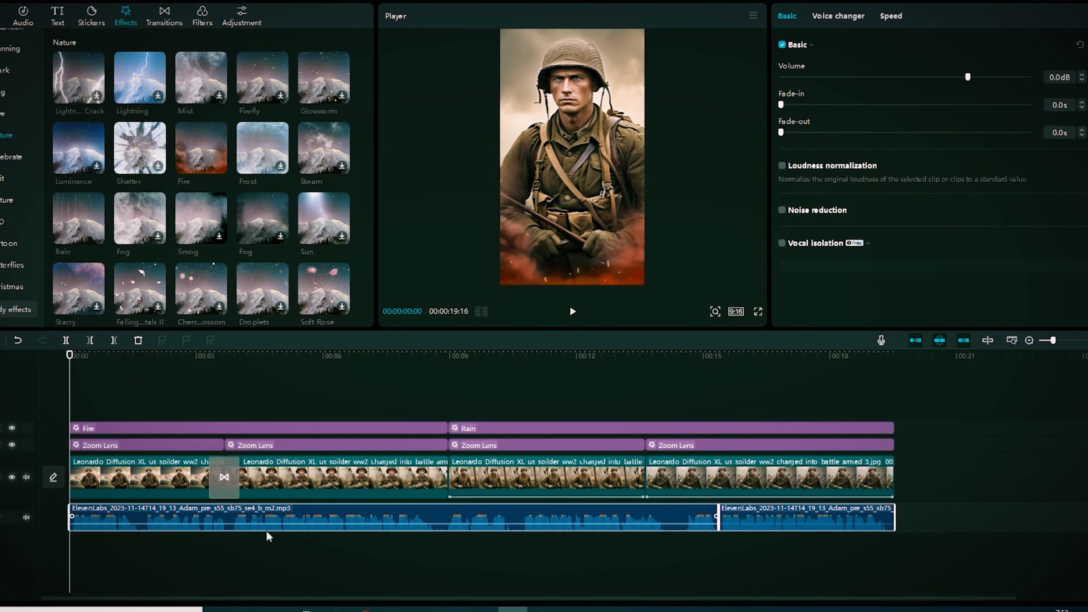
click(58, 16)
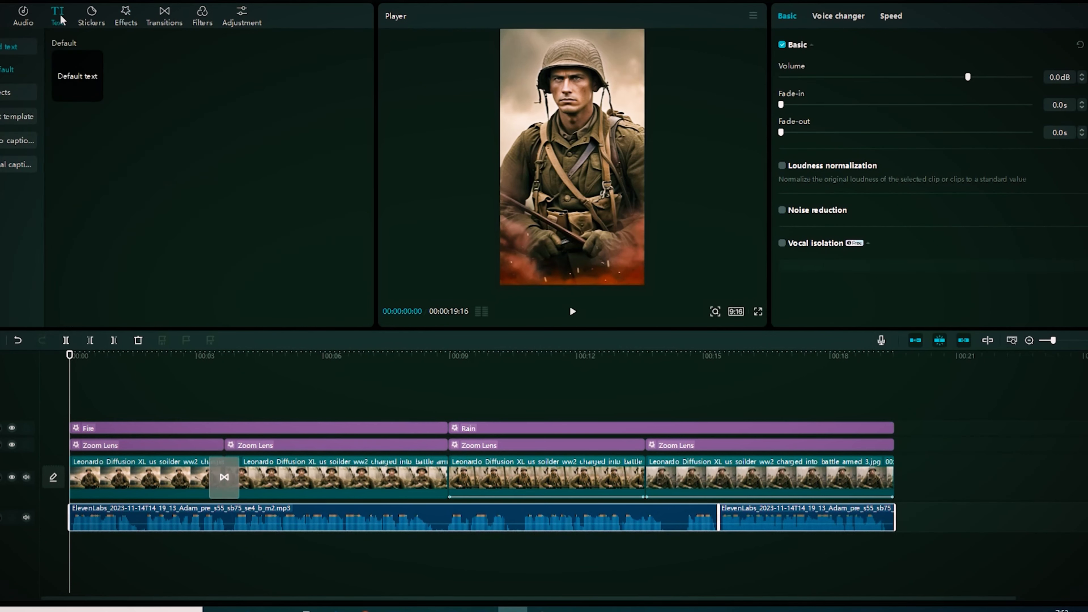
click(14, 142)
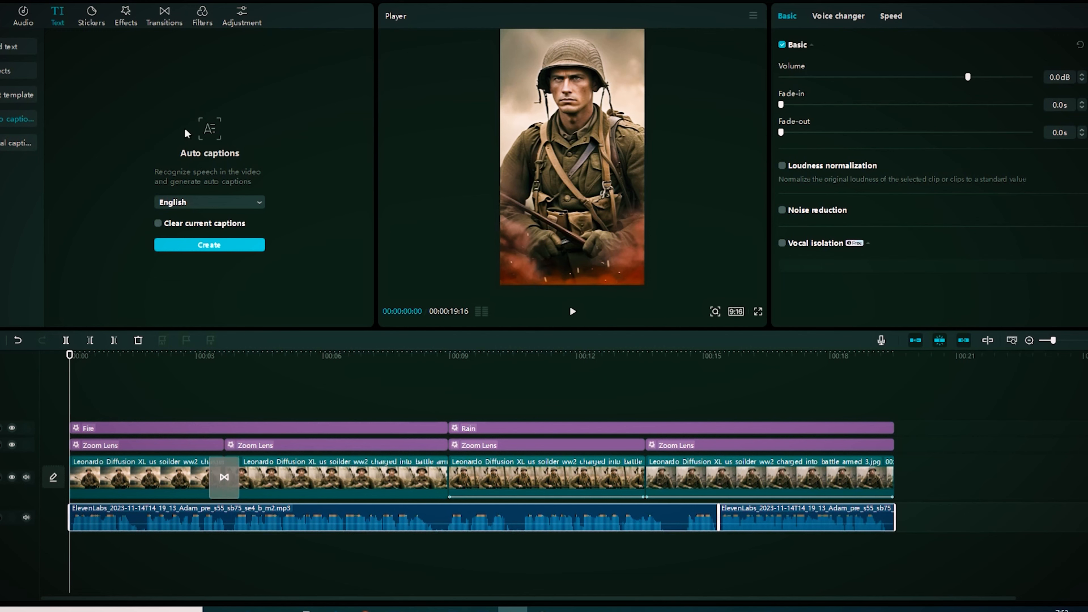
click(228, 203)
scroll(210, 257, down, 3)
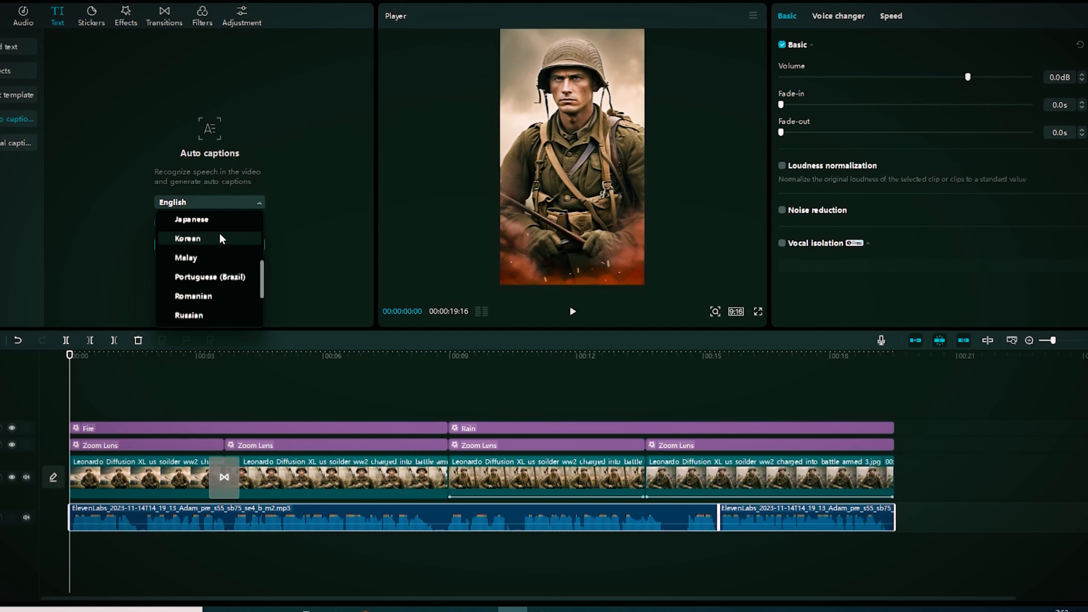
click(337, 212)
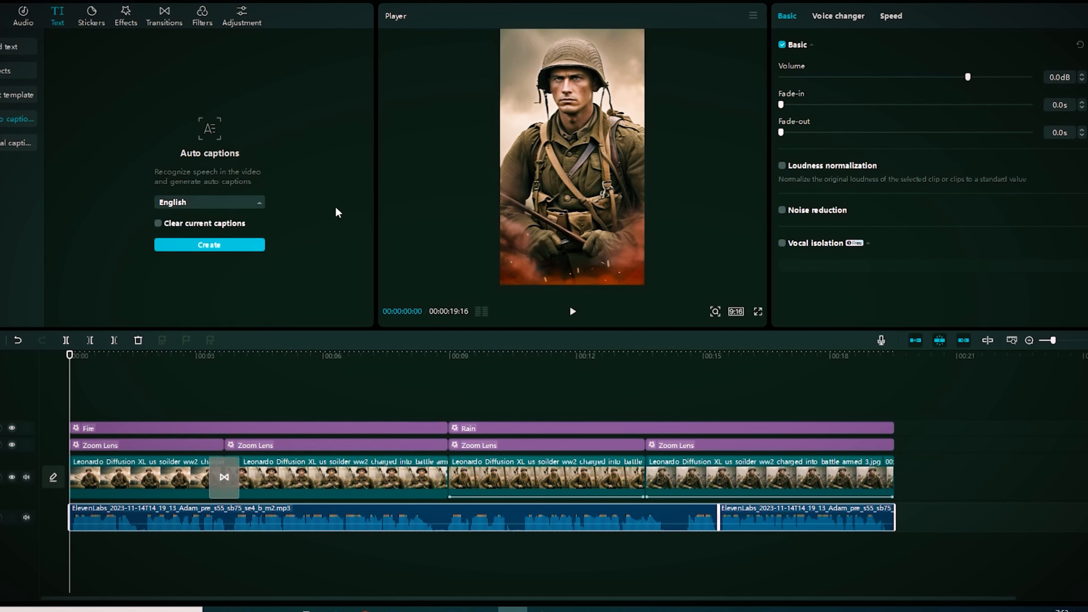
click(197, 247)
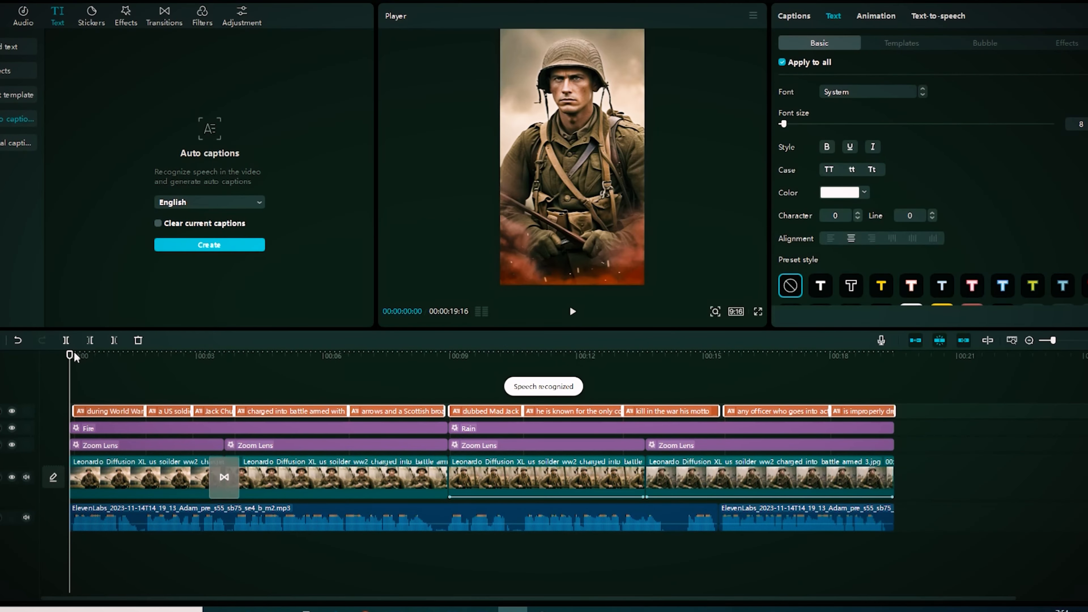
drag(71, 356, 187, 420)
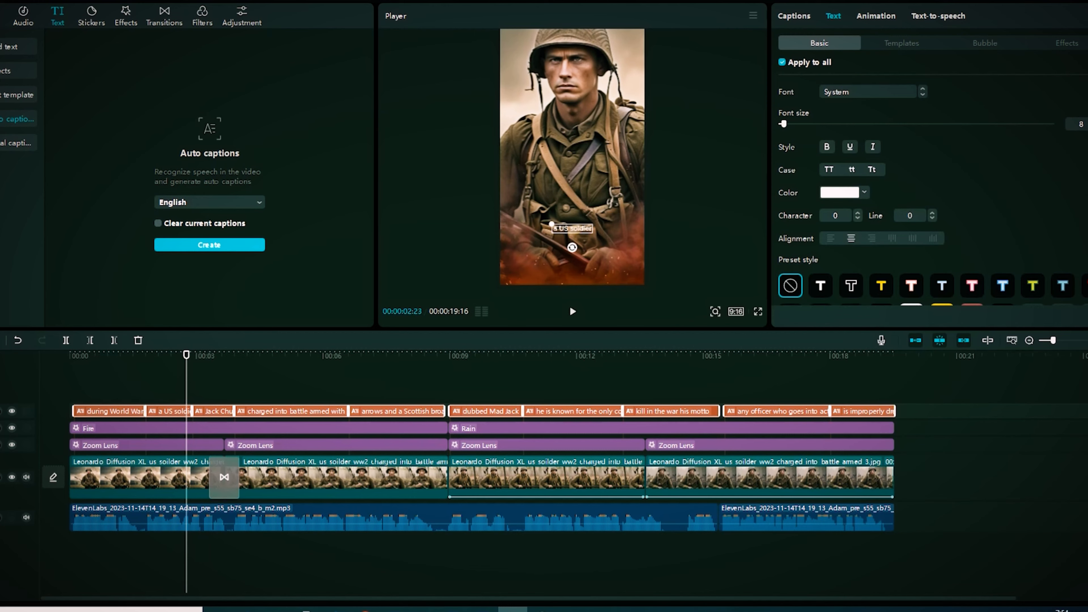
- Apply the Pop-up caption animation to all the auto captions
click(63, 377)
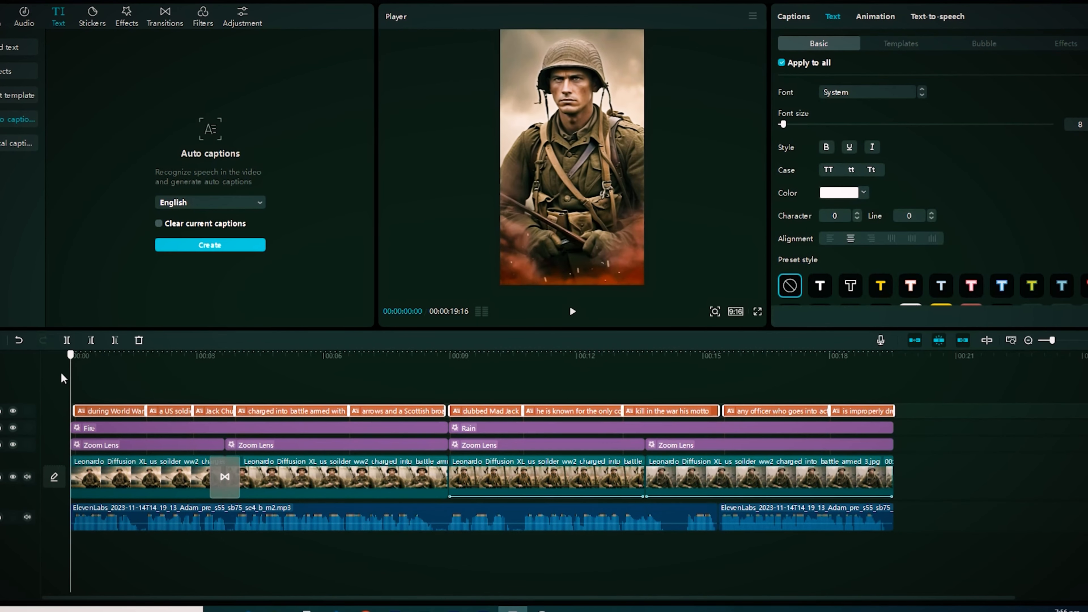
click(81, 362)
click(874, 15)
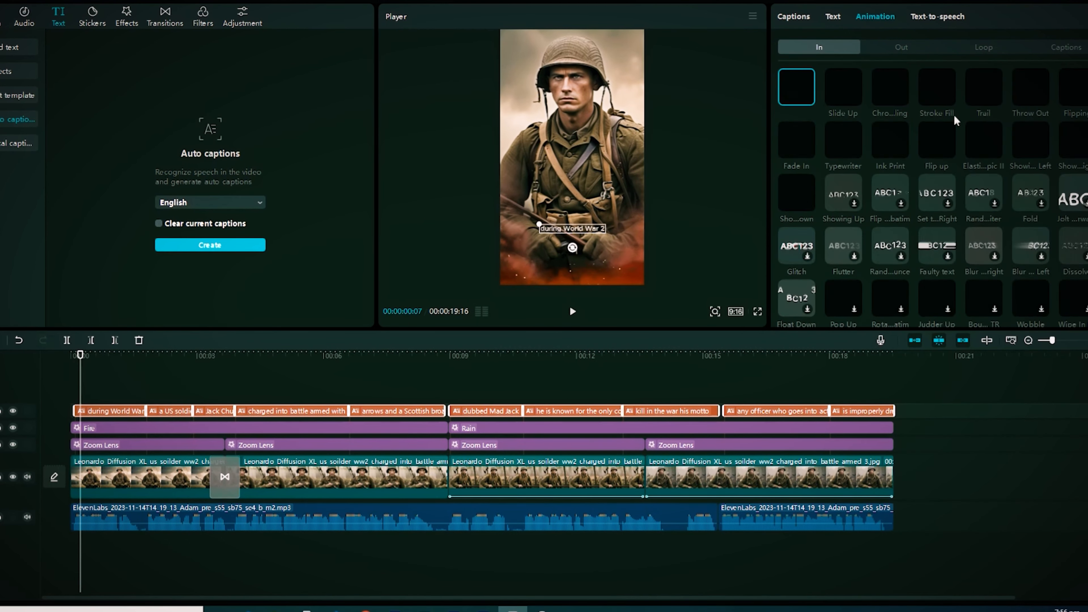
click(1067, 48)
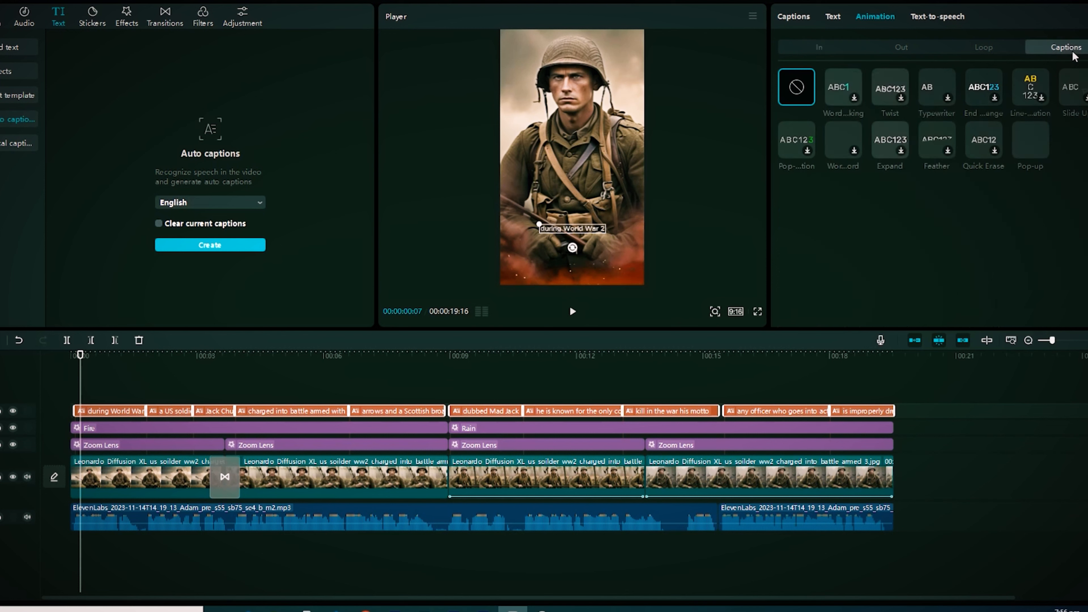
click(1031, 144)
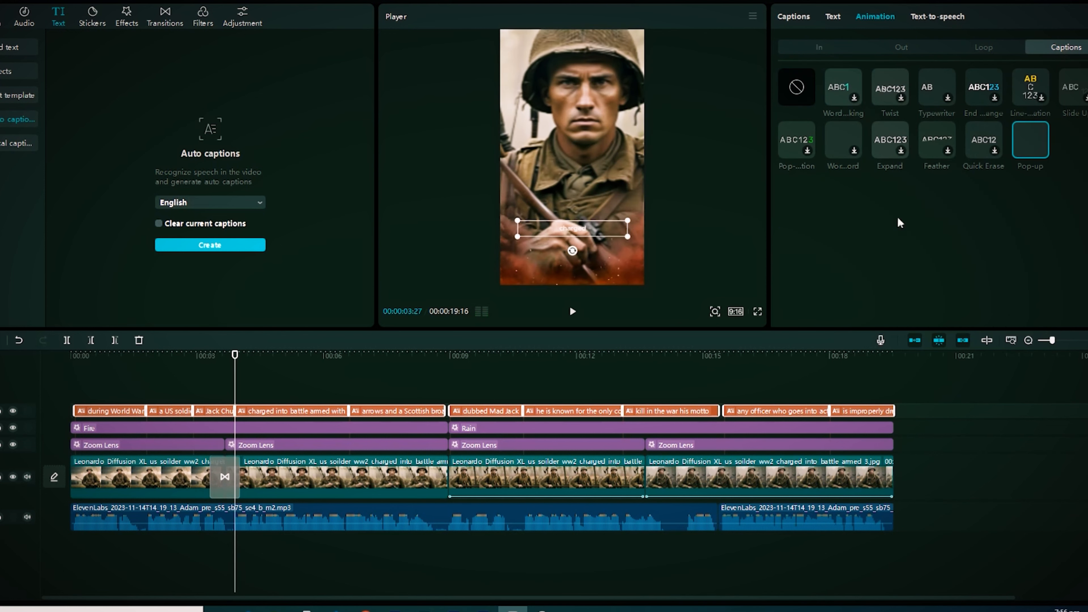
- Play the video from the start to about 5:24 to check the caption animation
drag(234, 366, 70, 373)
key(space)
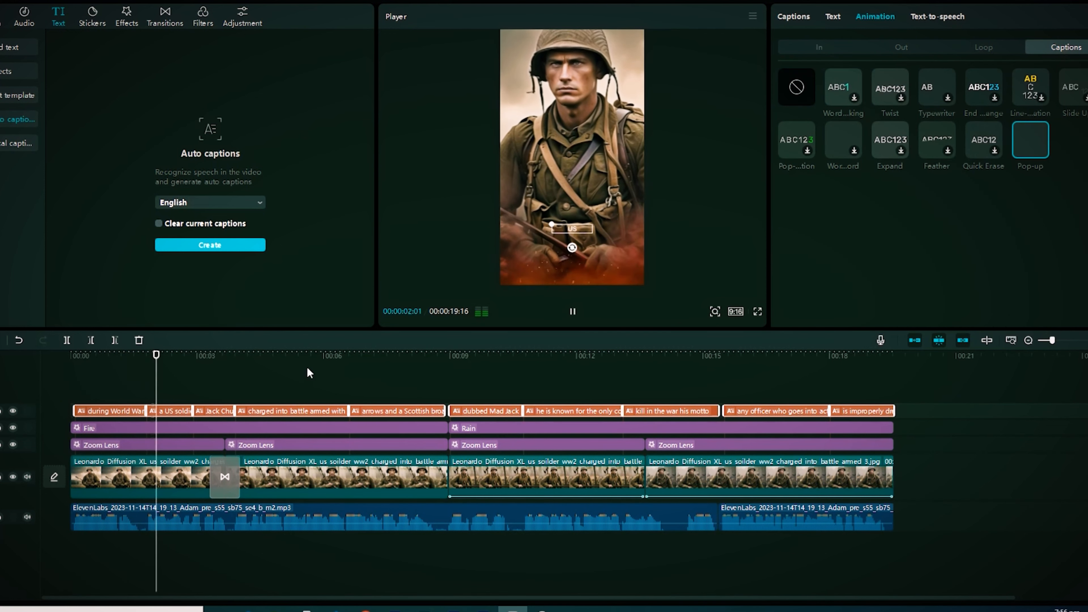
key(space)
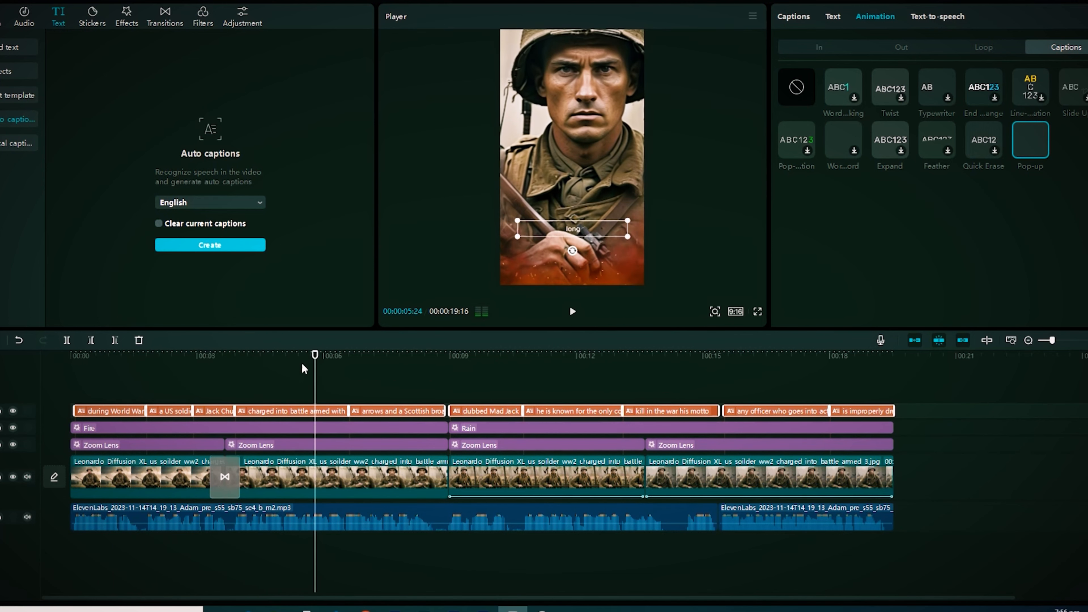
- Return to the first caption and apply the yellow text preset style with black outline to all captions
click(80, 364)
click(805, 20)
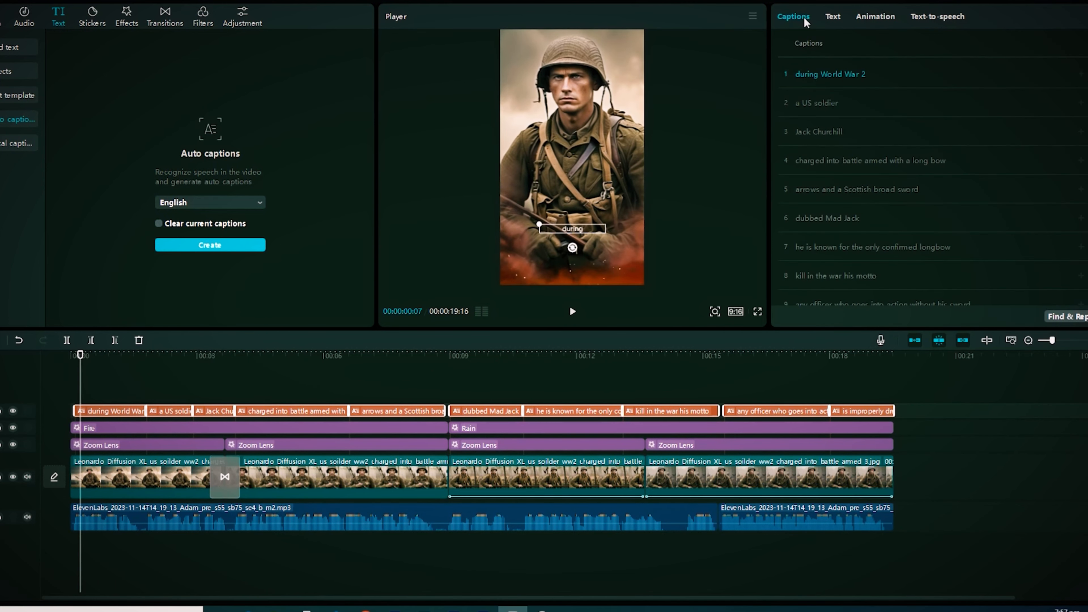
click(833, 18)
scroll(980, 219, down, 2)
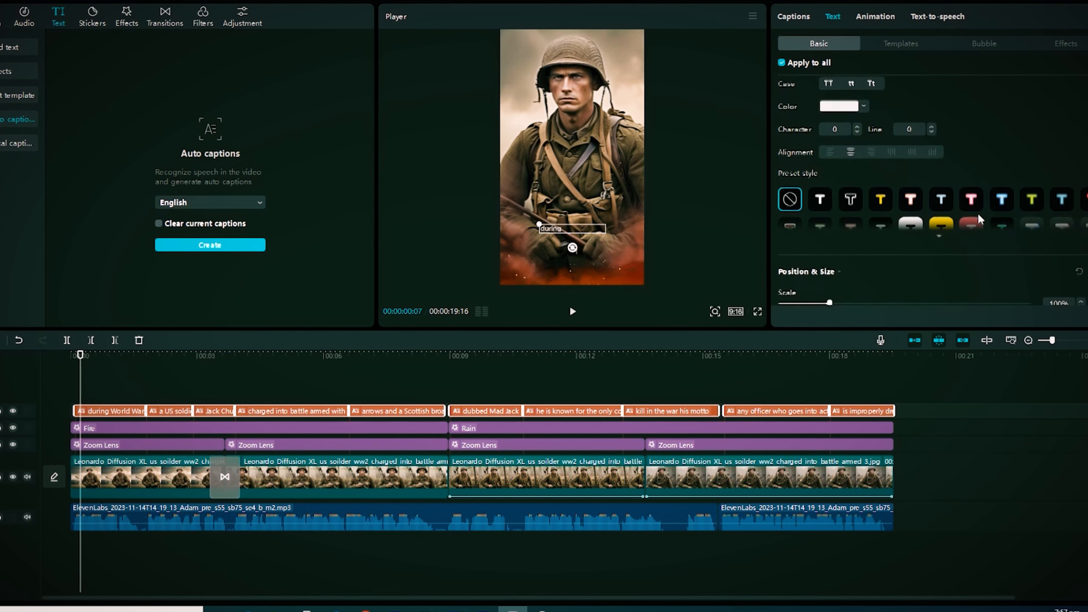
click(943, 238)
click(881, 200)
- Set the captions' font size to 30 and their font to LEMONMILK-Bold
scroll(881, 202, up, 2)
drag(783, 125, 808, 125)
click(922, 96)
click(922, 95)
click(922, 96)
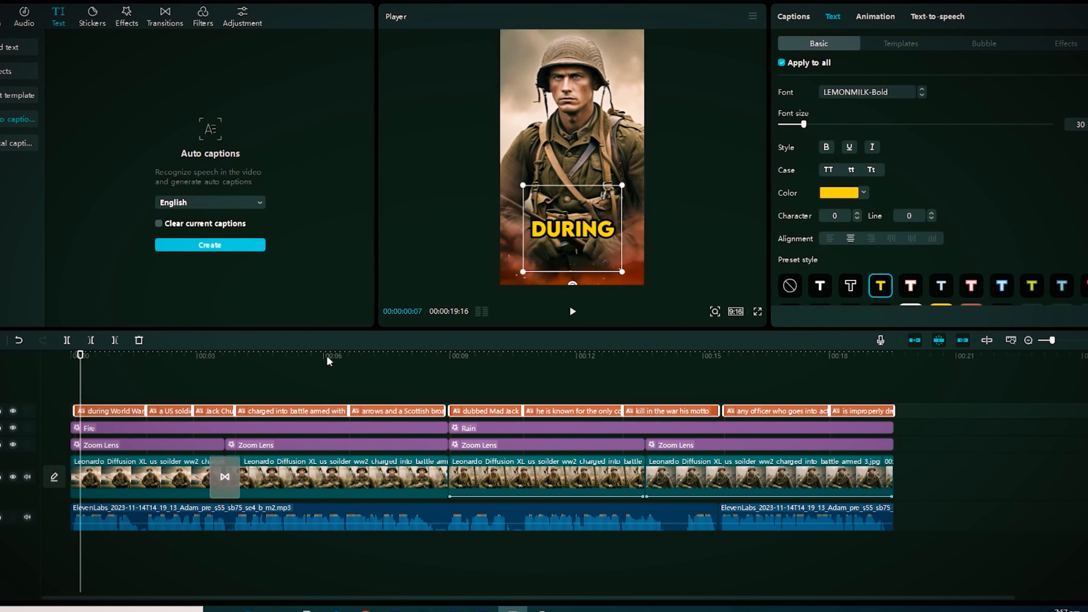
- Move the captions slightly up and set them in Montserrat-BoldItalic with character spacing -2 and line spacing -4
mouse_move(587, 234)
mouse_down()
mouse_move(564, 231)
mouse_move(600, 228)
mouse_move(584, 225)
mouse_up()
click(932, 218)
click(931, 219)
click(931, 218)
click(932, 219)
click(857, 218)
click(857, 218)
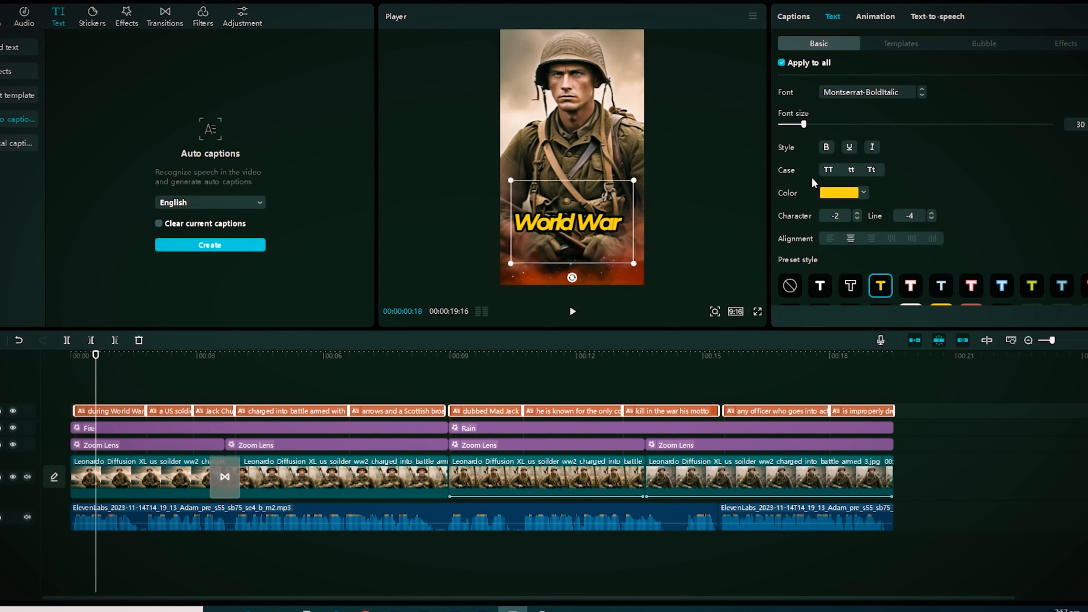
- Play the short from the beginning to review the styled captions together with the images and effects
drag(101, 355, 72, 355)
key(space)
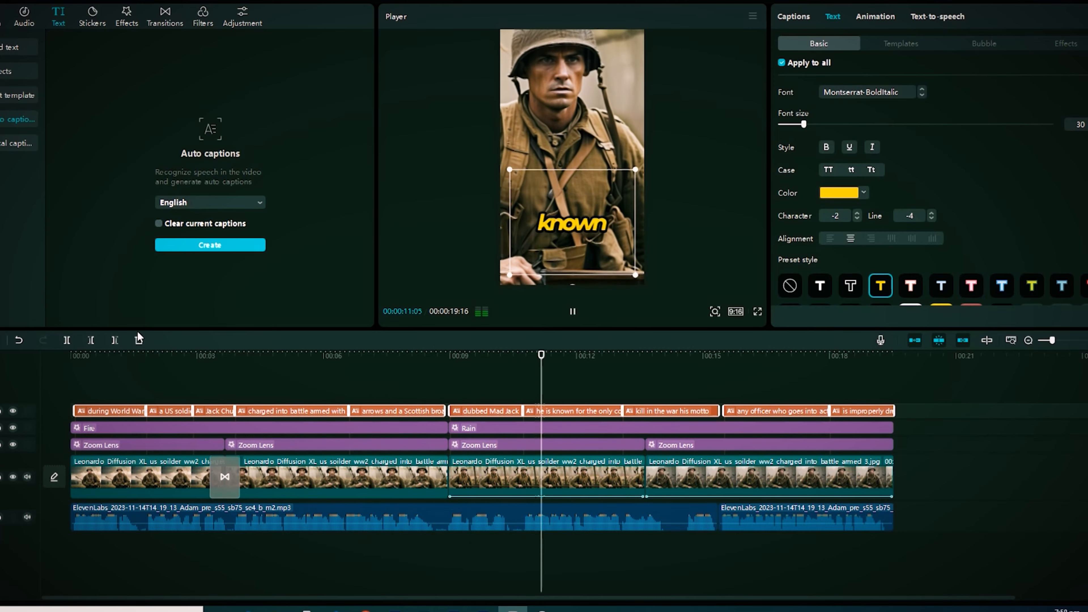
key(space)
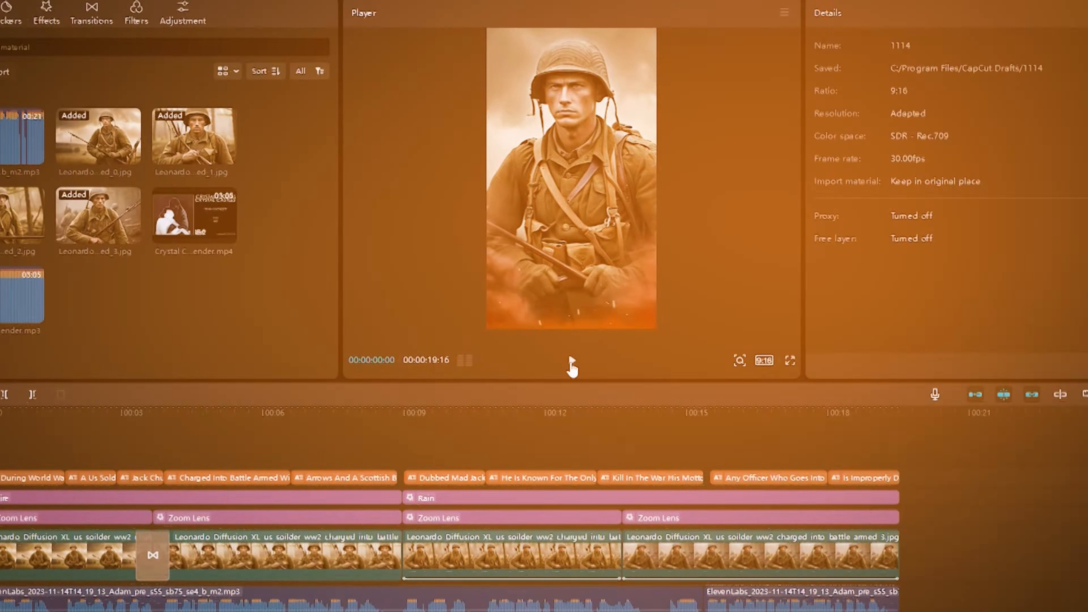
click(571, 362)
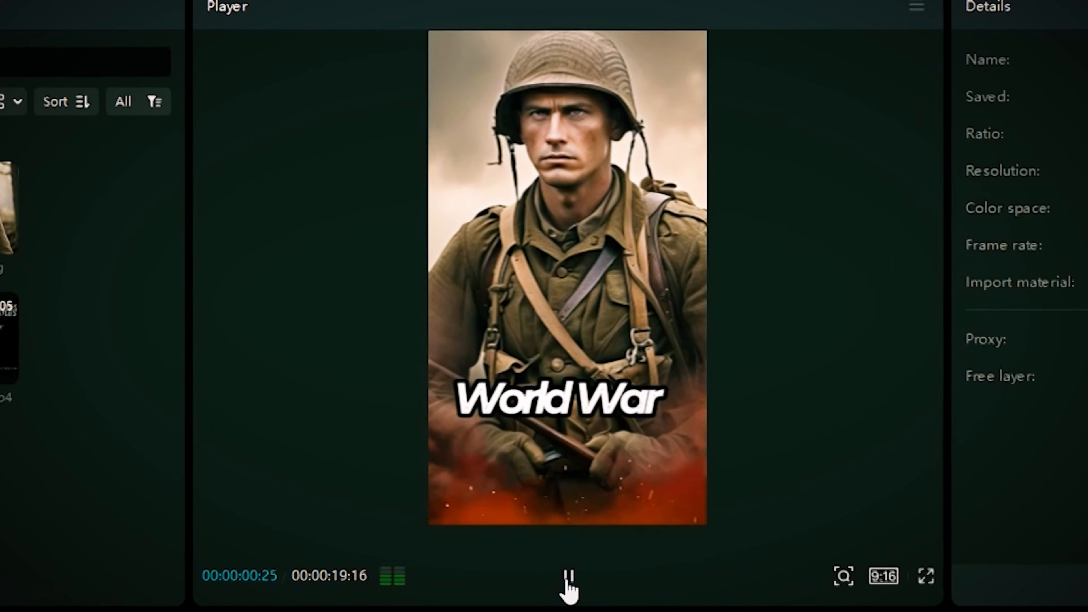